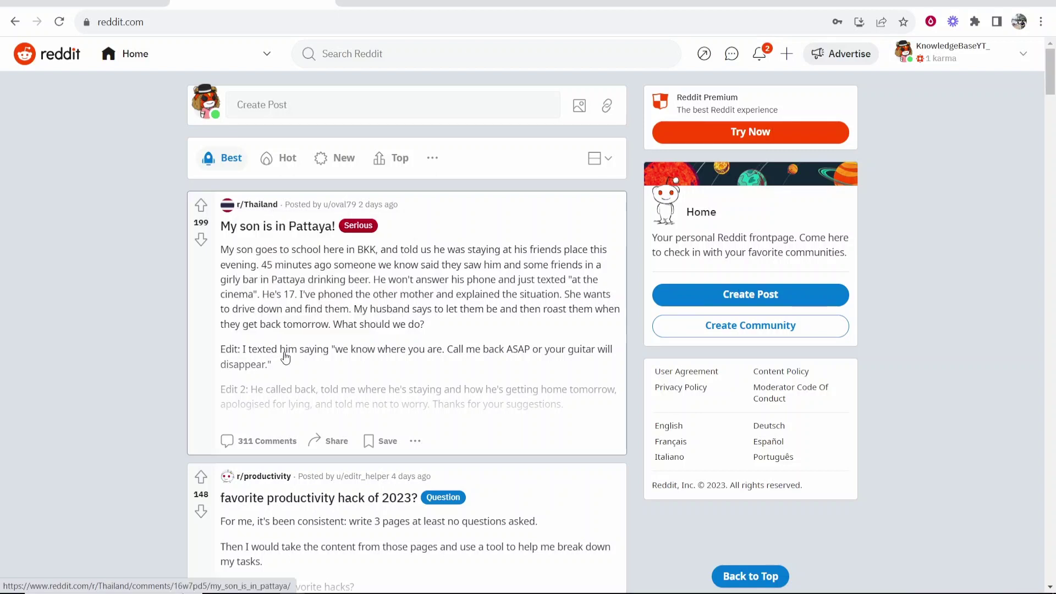
scroll(293, 388, down, 2)
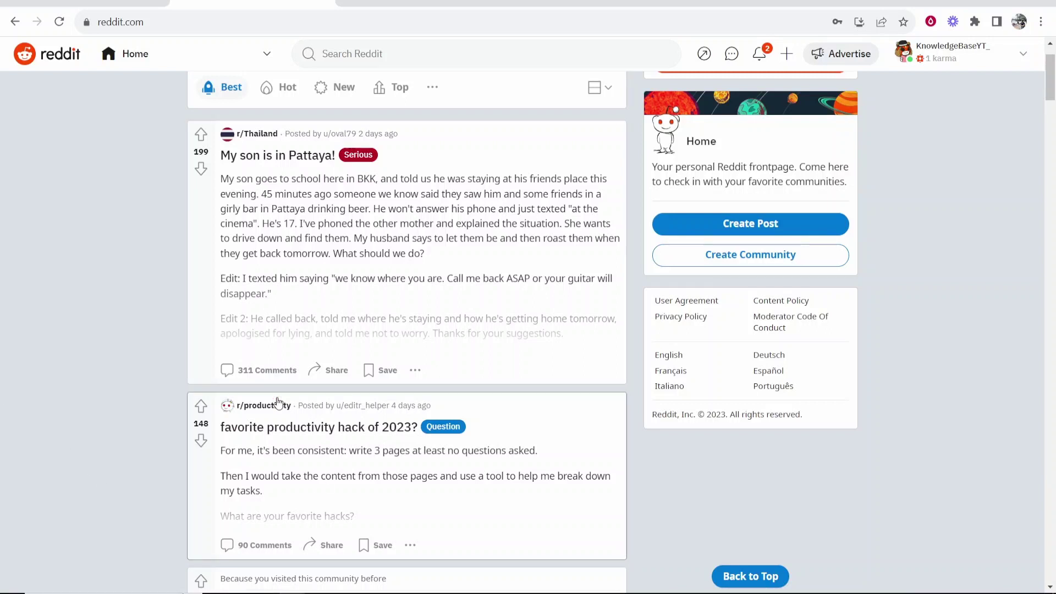
scroll(114, 314, up, 1)
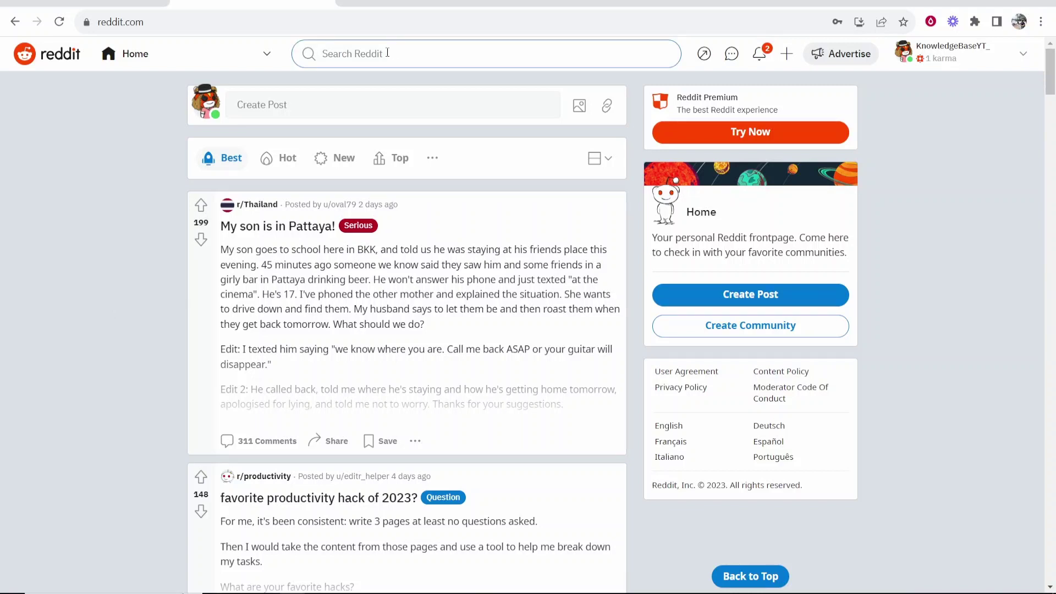
- Search Reddit for 'football' and list the matching communities
click(387, 51)
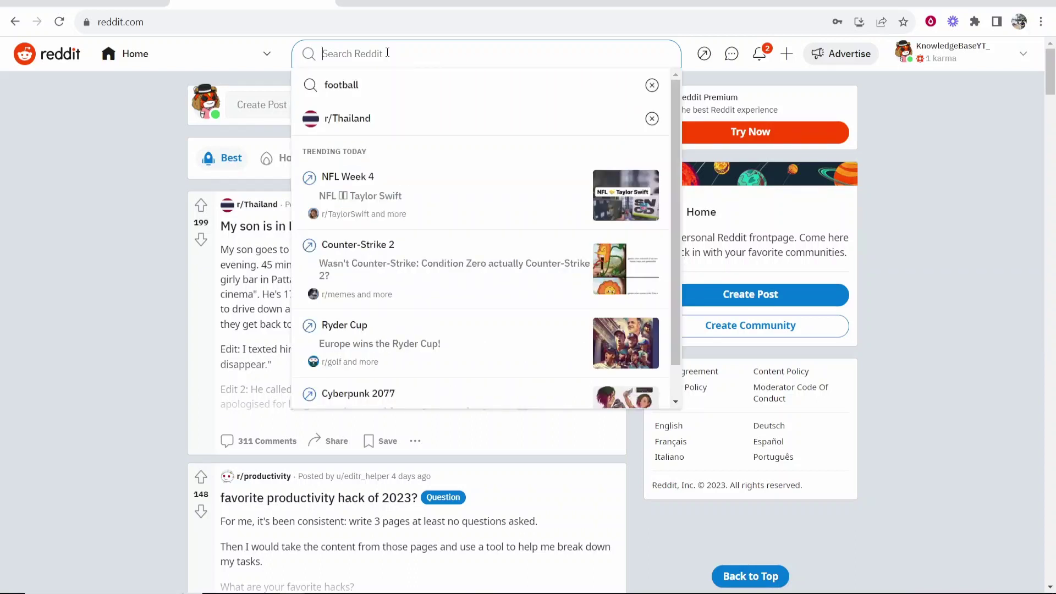
text(fo)
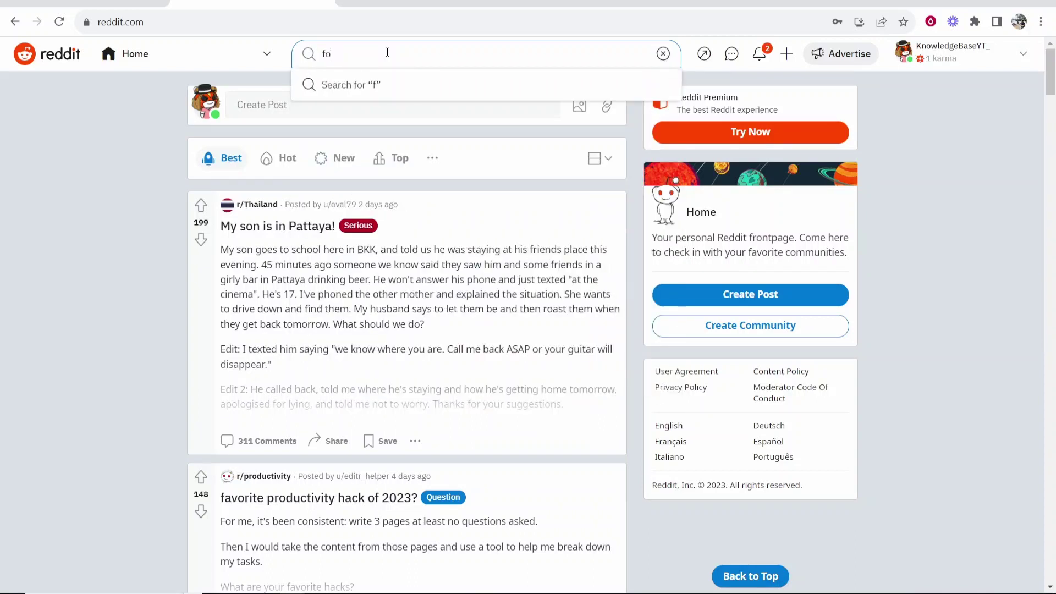
text(otball)
key(Return)
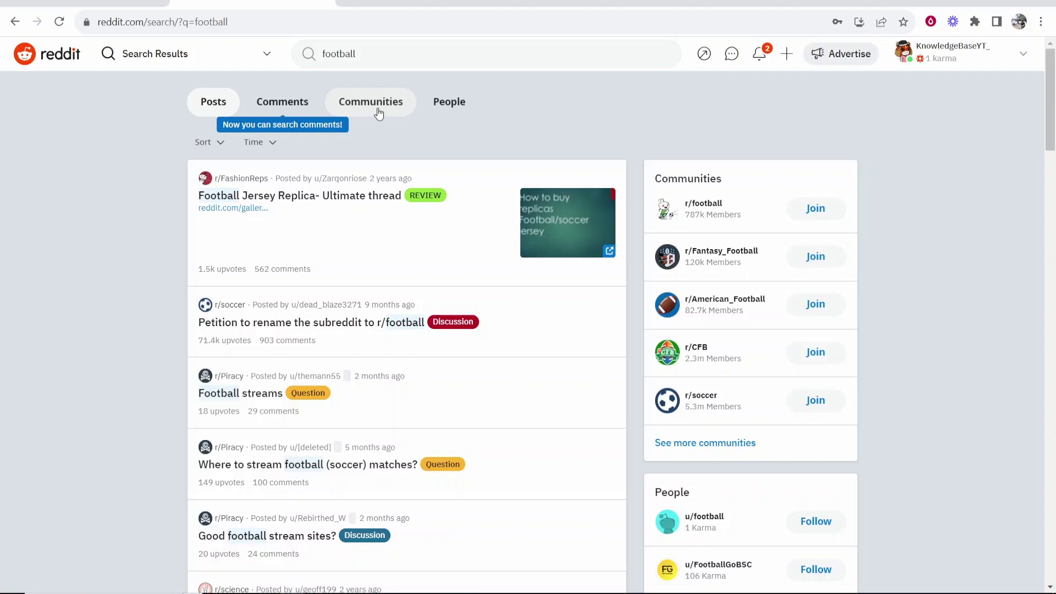
click(382, 111)
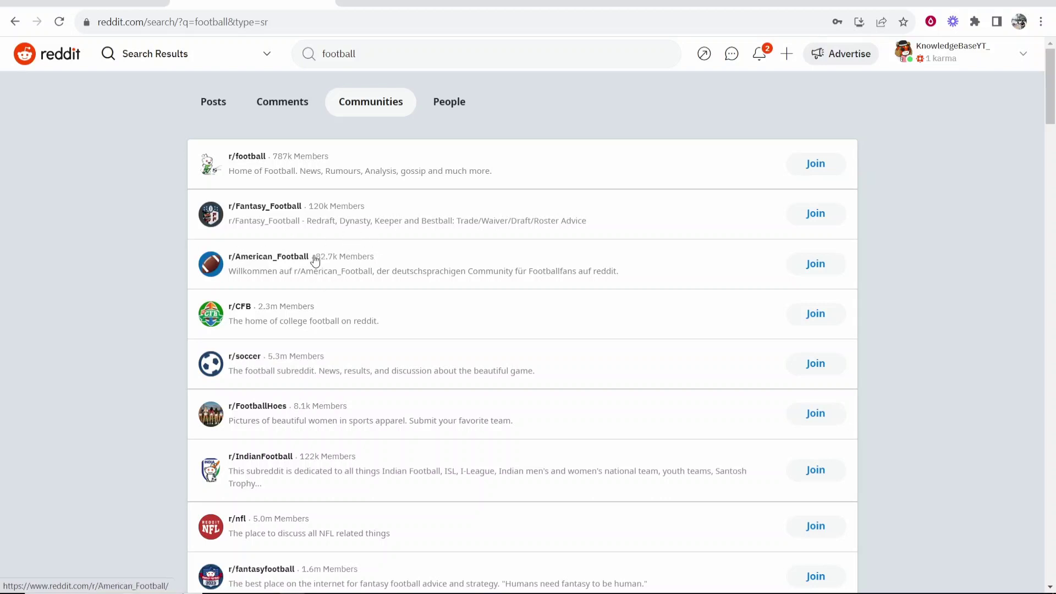
scroll(272, 261, down, 5)
scroll(271, 261, down, 4)
scroll(272, 260, down, 4)
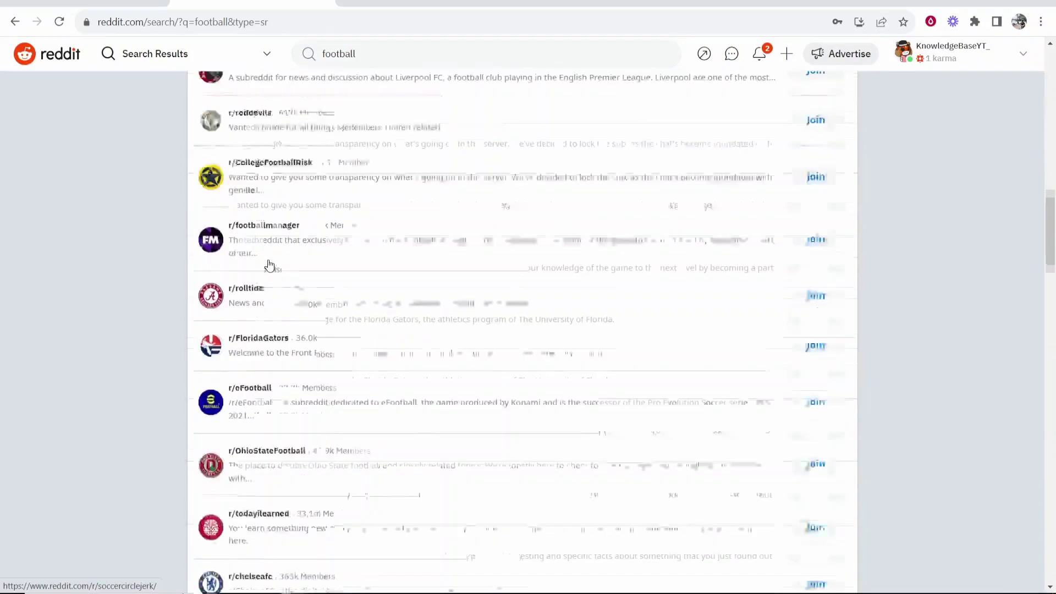
scroll(248, 297, down, 2)
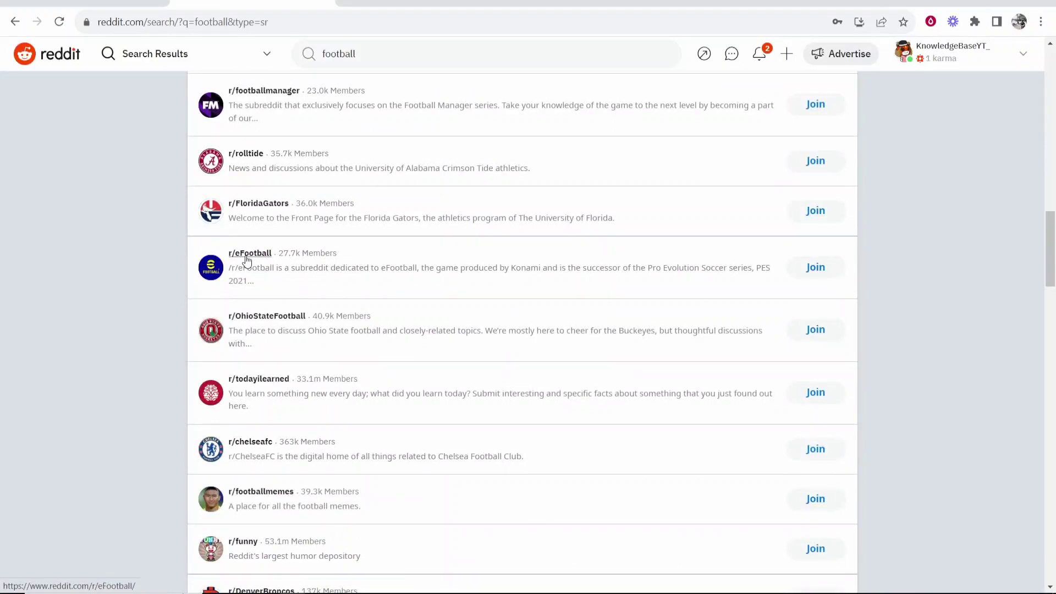
scroll(239, 253, down, 2)
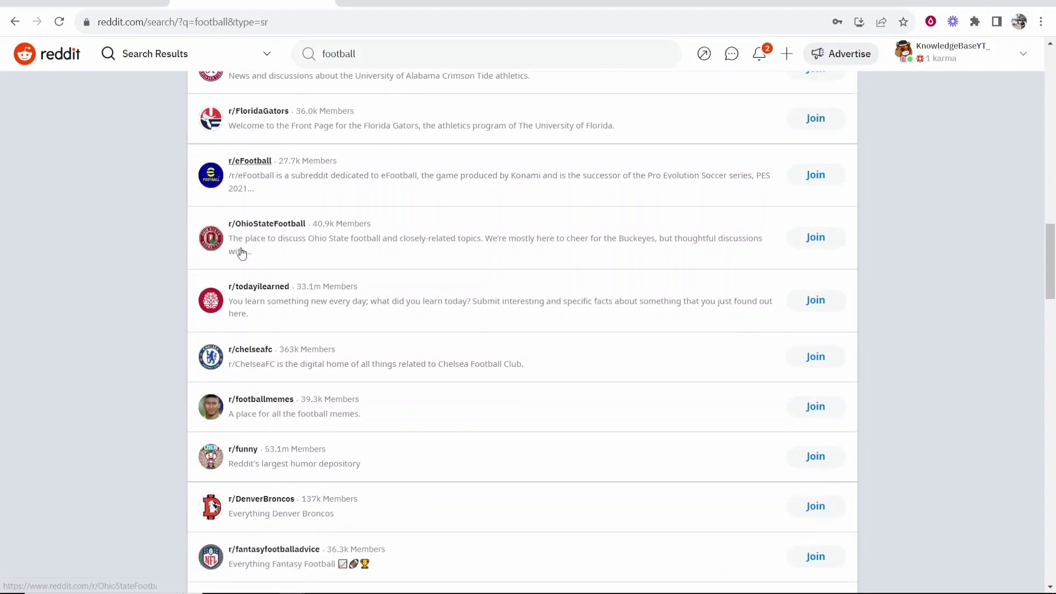
- Start a new community from the home feed and name it KnowledgeBaseYT, fixing a mistyped letter
click(32, 58)
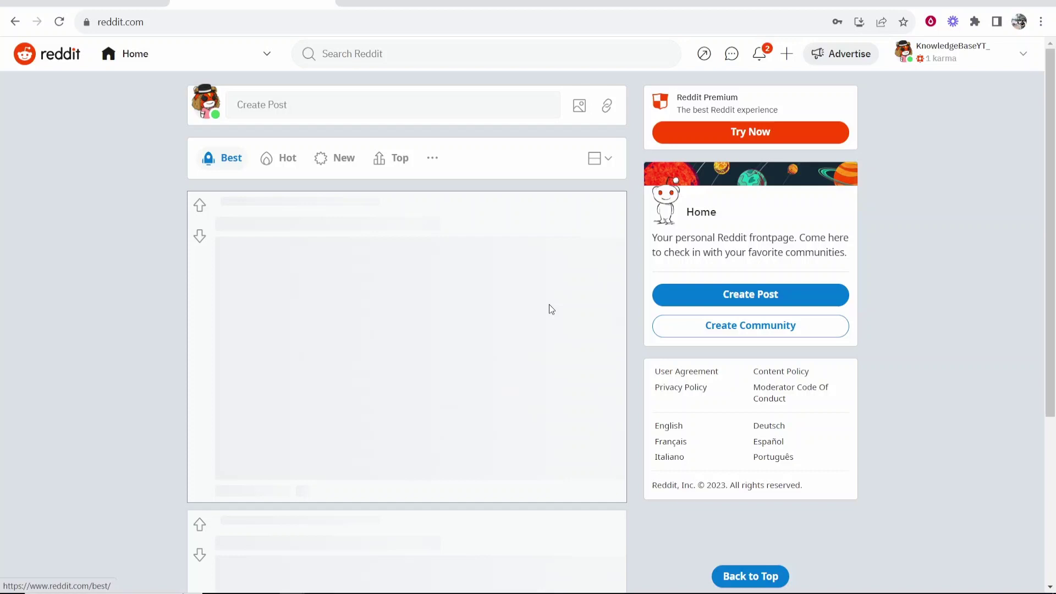
click(766, 335)
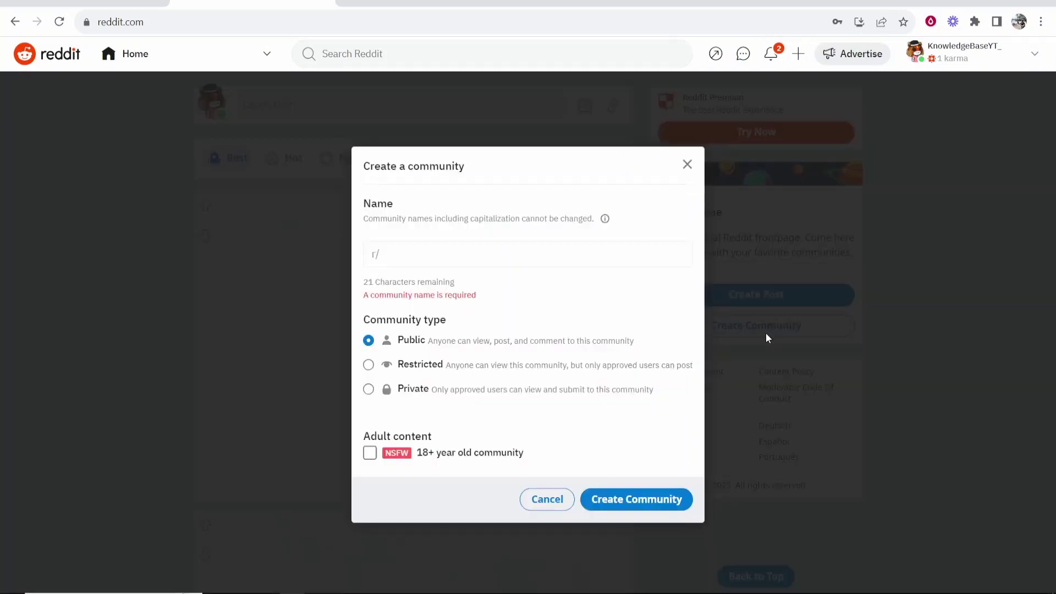
click(402, 250)
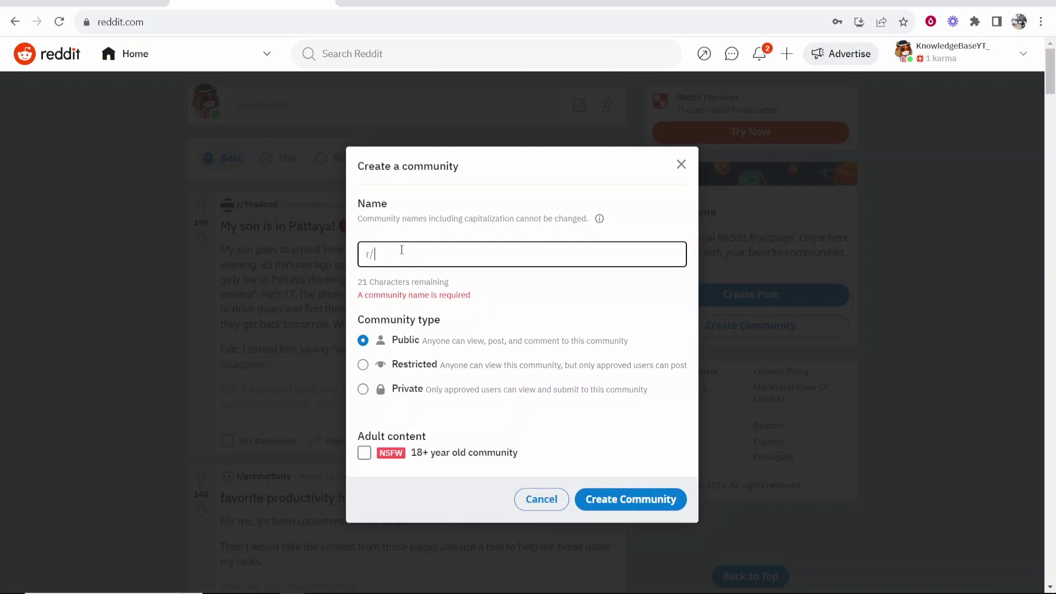
text(K)
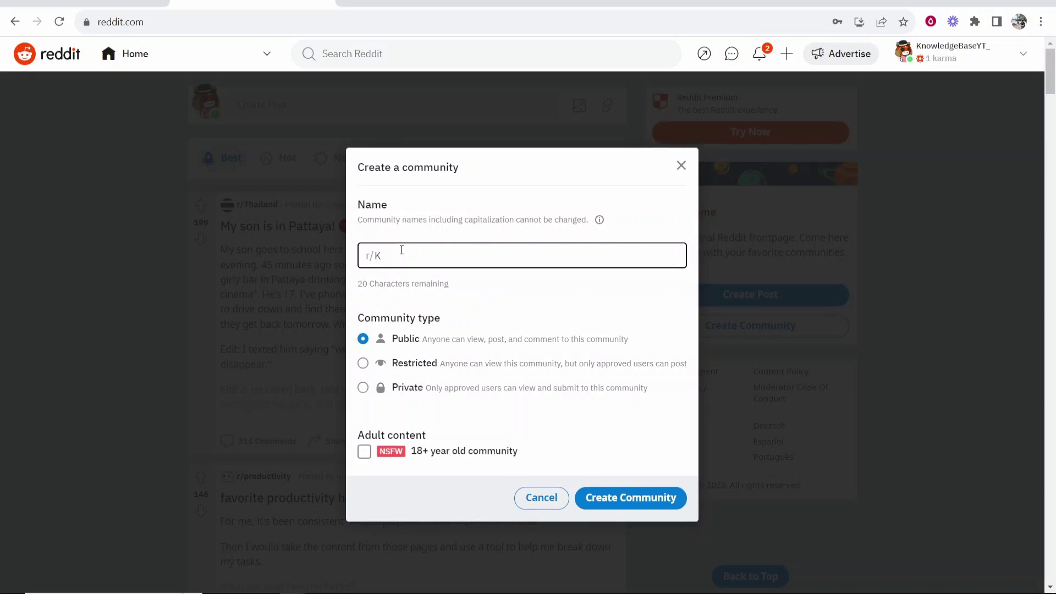
click(498, 276)
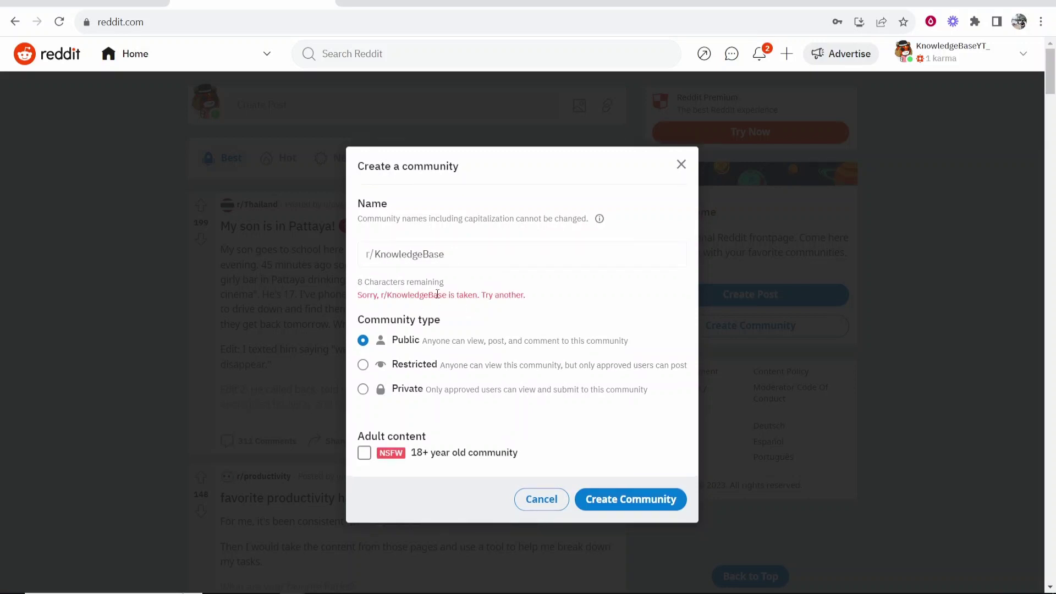
click(456, 258)
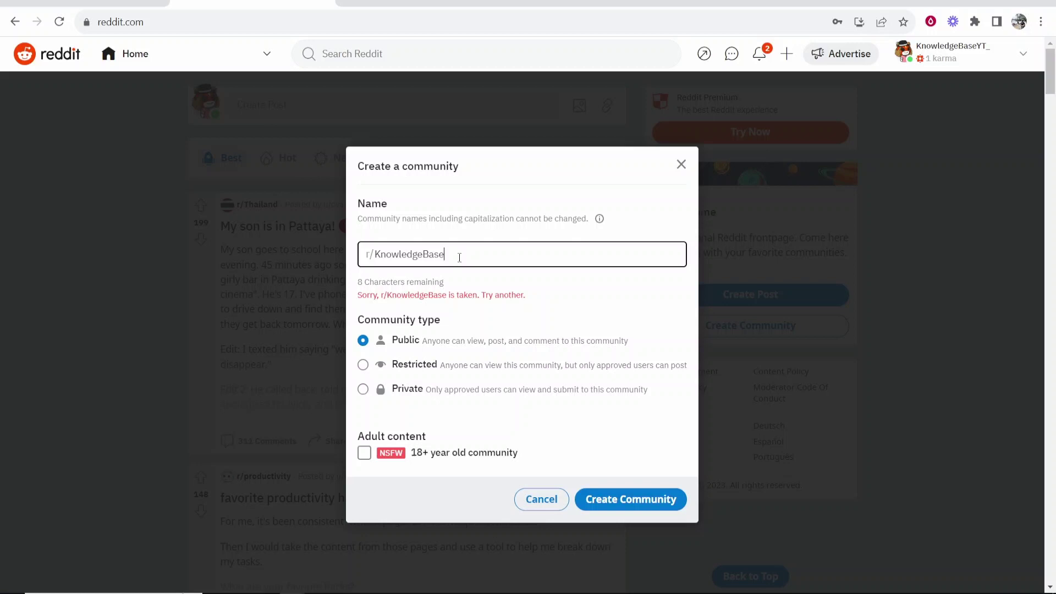
text(YR)
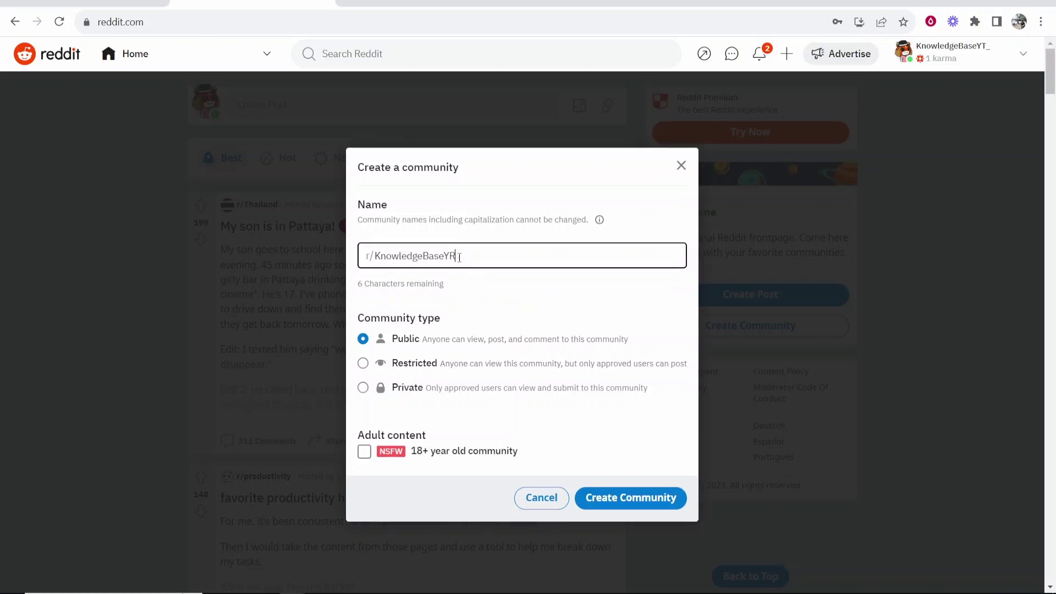
key(BackSpace)
text(T)
click(505, 272)
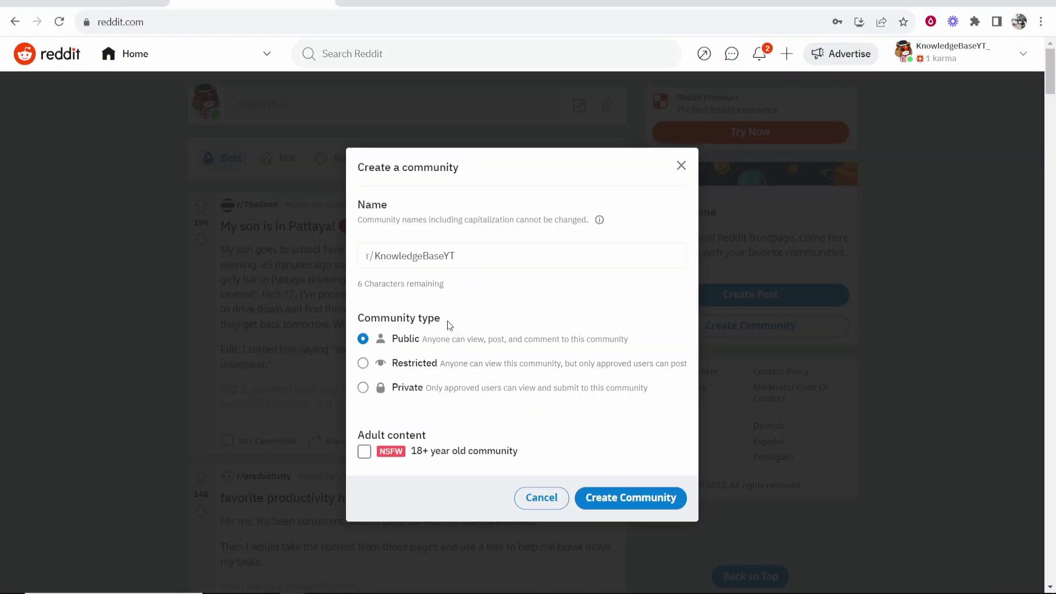
- Keep the community type Public and create r/KnowledgeBaseYT
drag(393, 339, 640, 336)
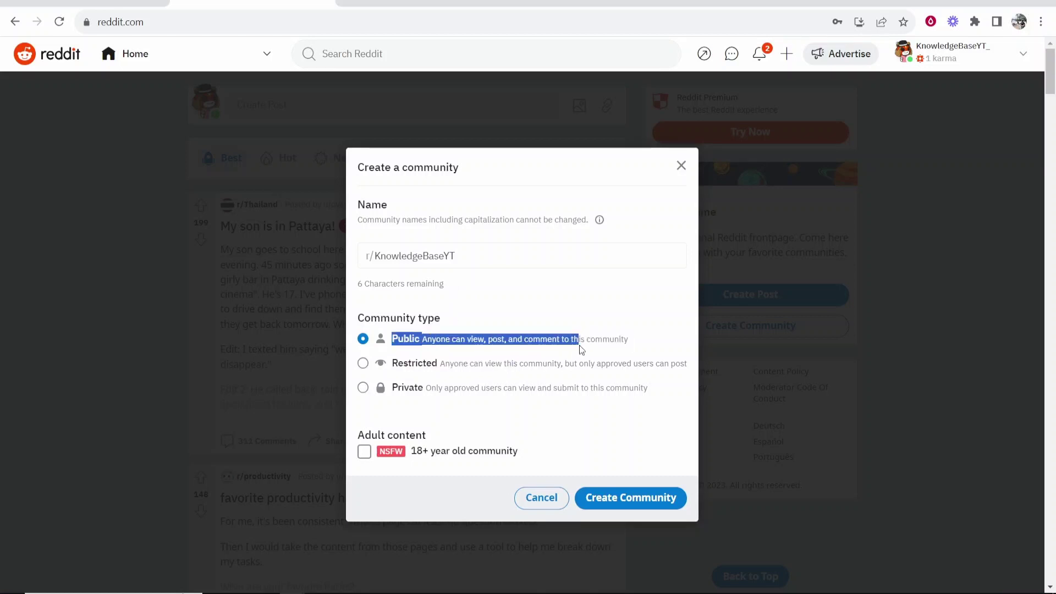
click(439, 276)
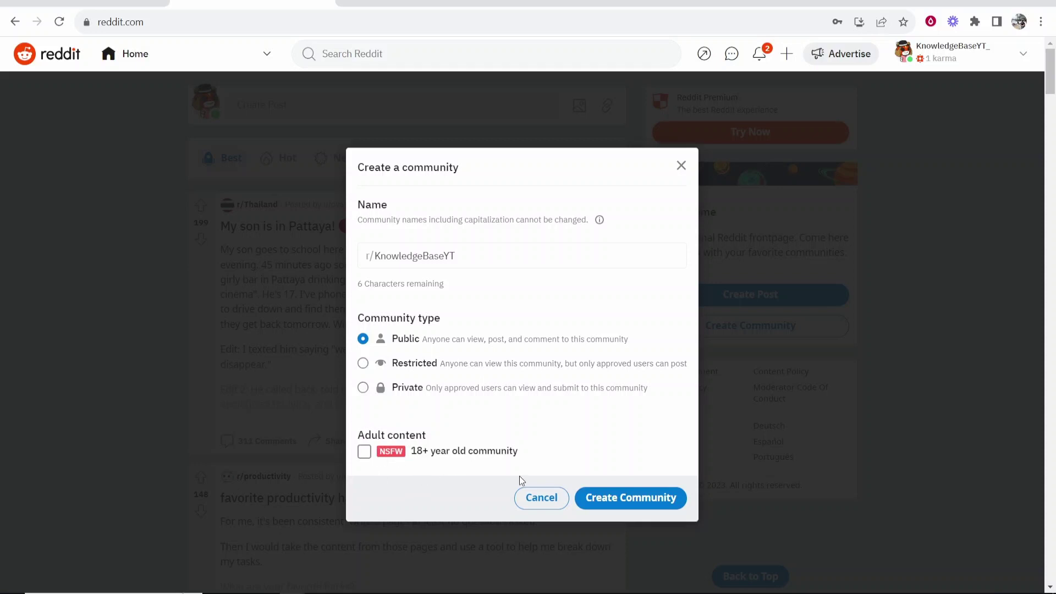
click(634, 501)
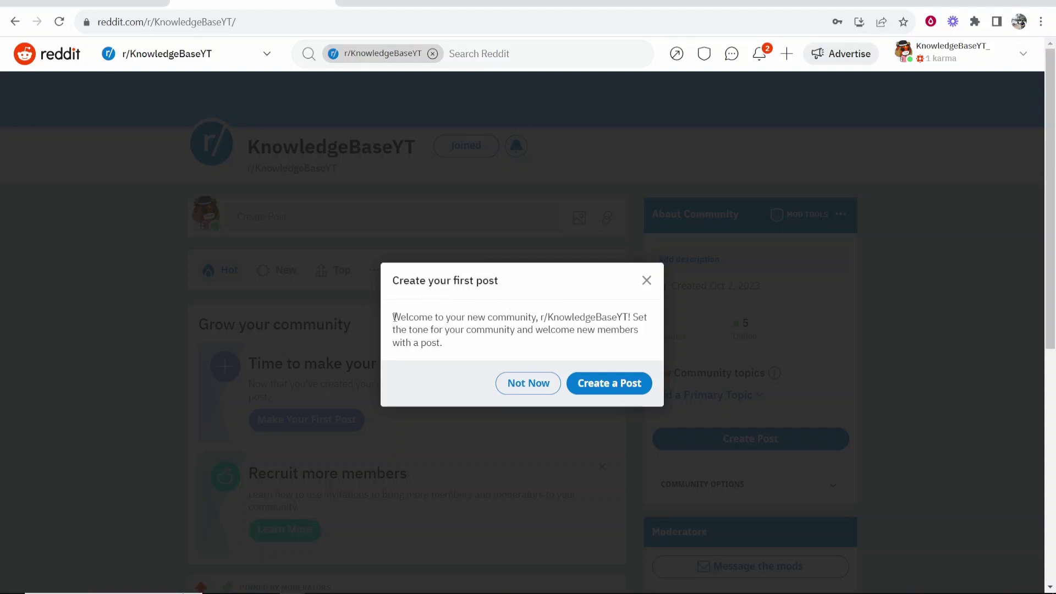
- Read the welcome message in the first-post prompt and dismiss it with Not Now
drag(394, 317, 547, 318)
click(633, 317)
mouse_move(394, 329)
mouse_down()
mouse_move(606, 330)
mouse_move(641, 346)
mouse_up()
click(611, 334)
click(525, 384)
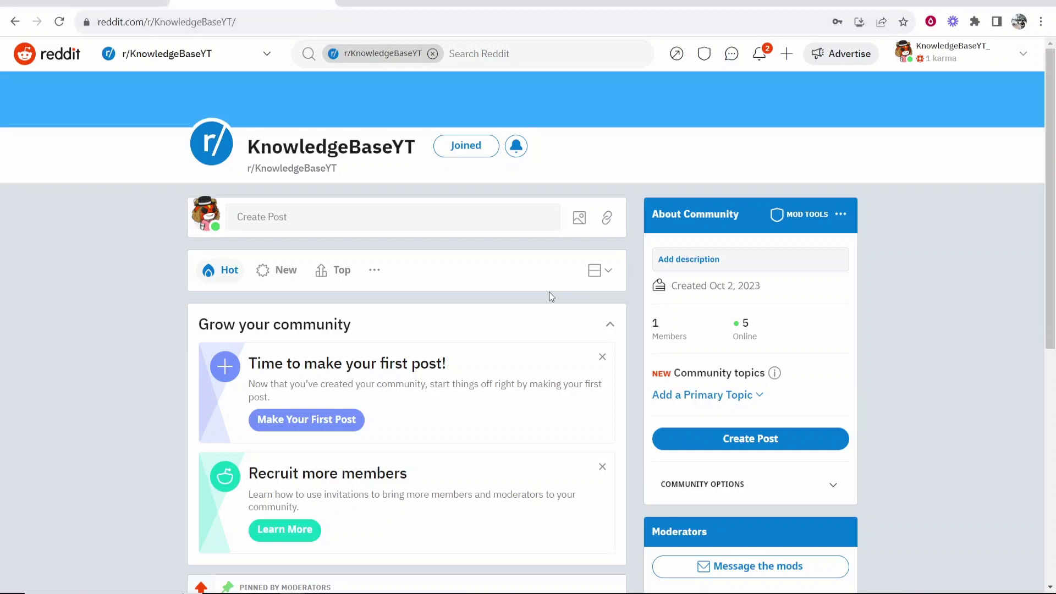
- Review the member and online counts on the new community's home page
drag(689, 339, 655, 326)
double_click(745, 325)
click(736, 318)
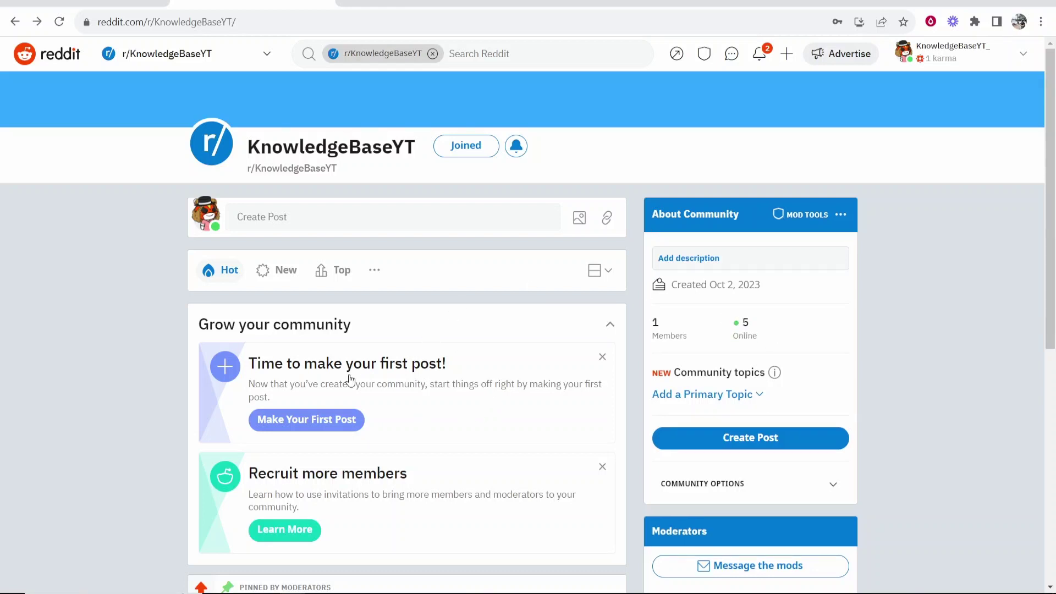
- Write and publish the post 'Ask a question, and receive an answer.' introducing Bradley
click(313, 421)
scroll(341, 229, down, 2)
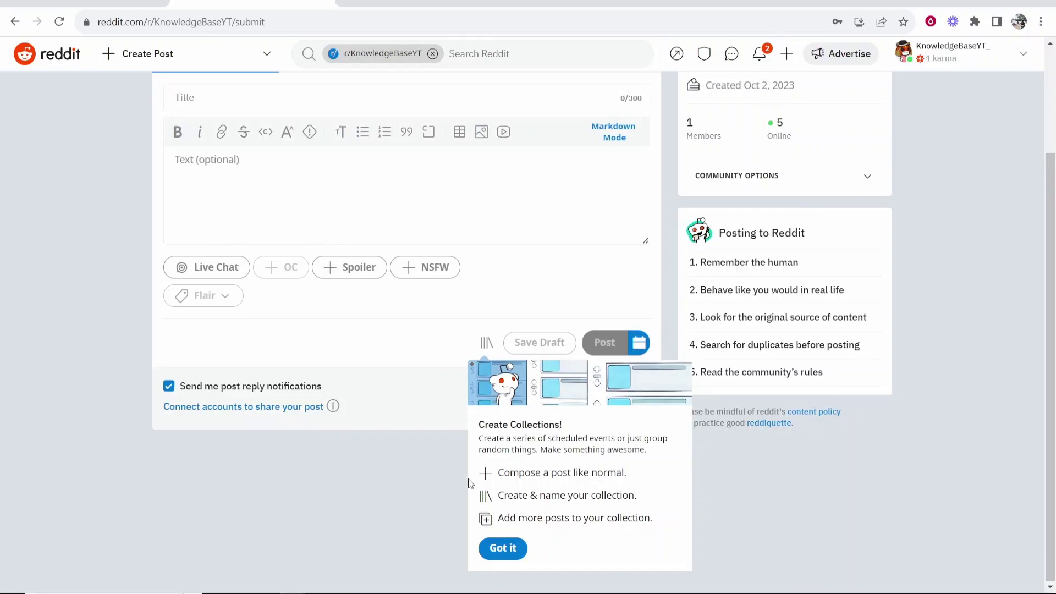
click(502, 549)
text(Ask me a question about marketing, tech, and YouTube and ill try my best to help you!)
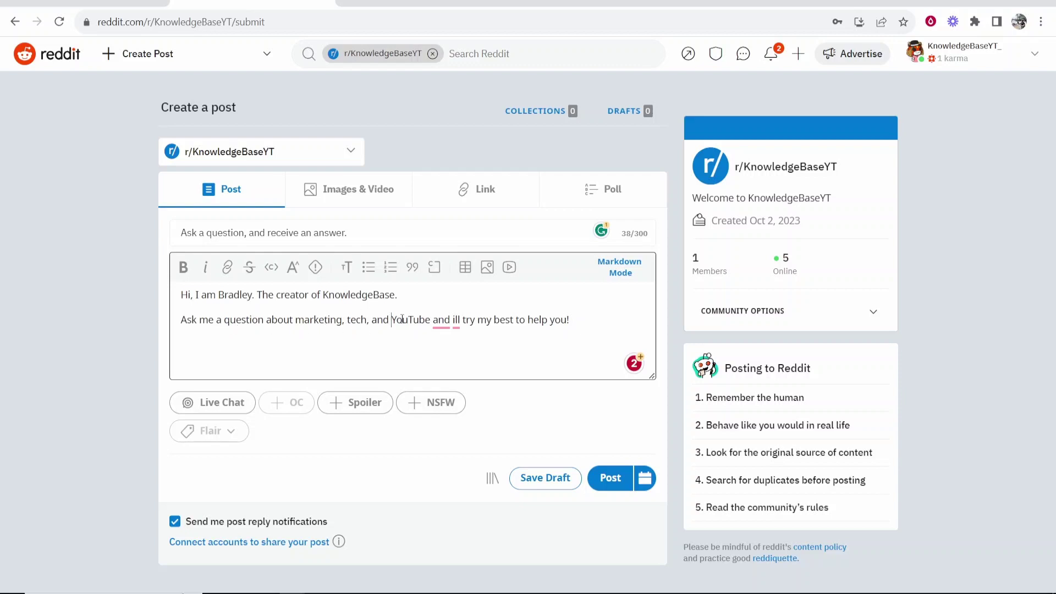
click(461, 353)
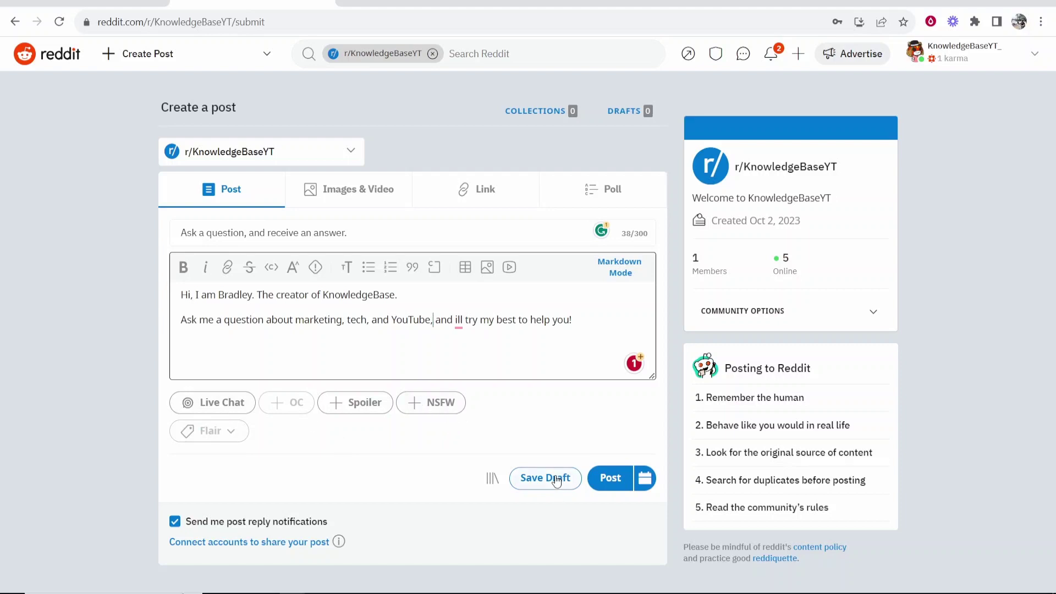
click(611, 479)
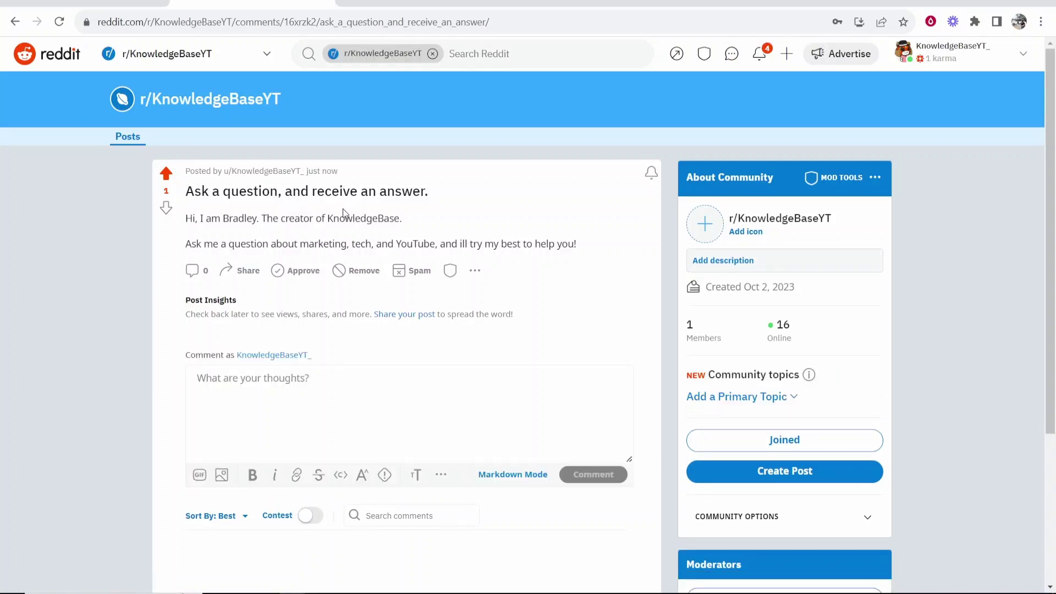
- Return to the community feed and view the new post, then close it again
click(173, 99)
scroll(200, 285, down, 5)
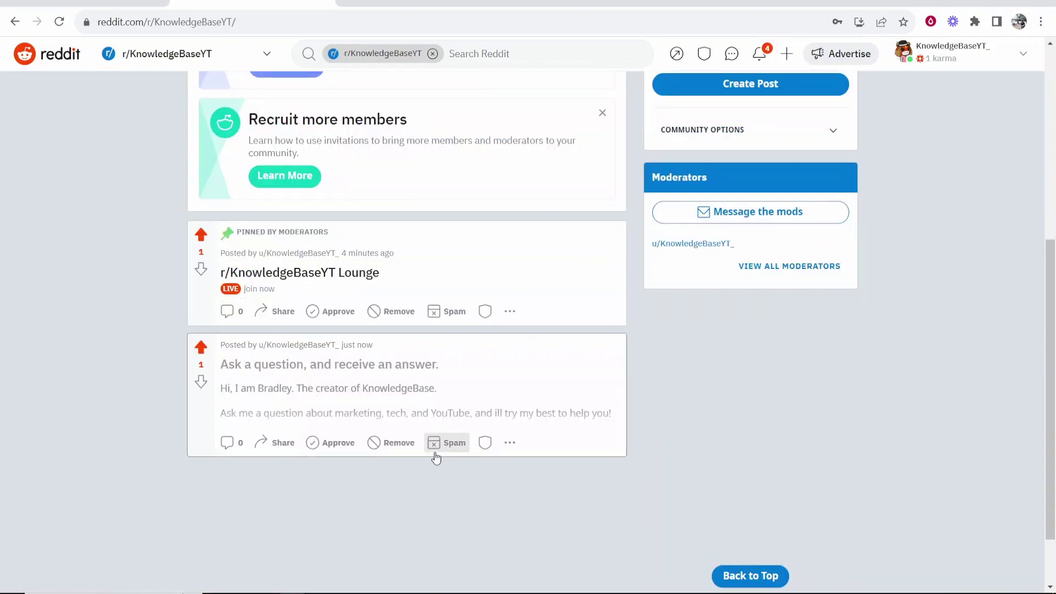
scroll(174, 440, up, 4)
scroll(502, 408, down, 4)
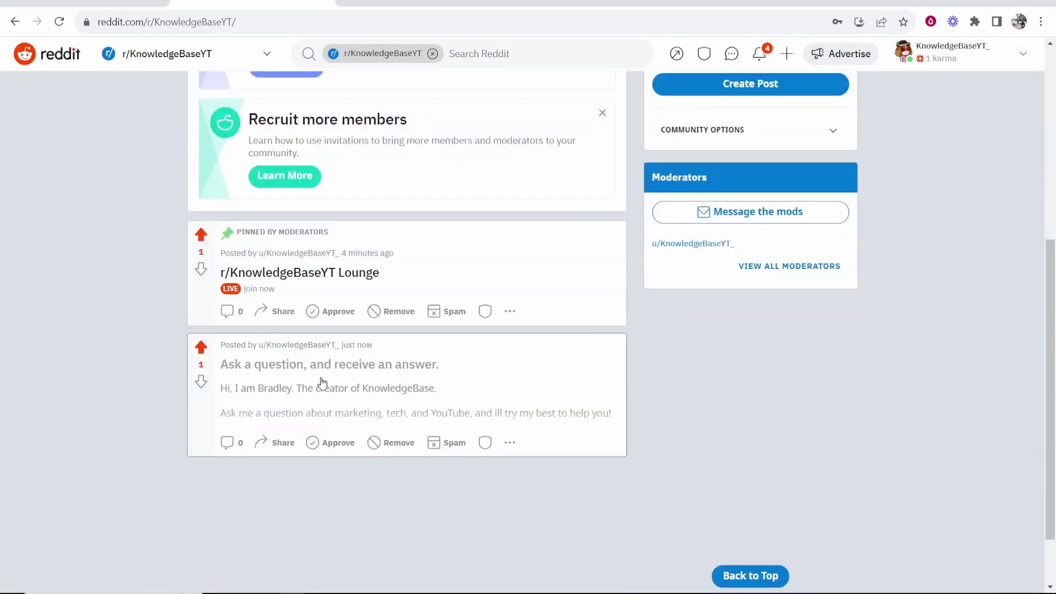
click(515, 447)
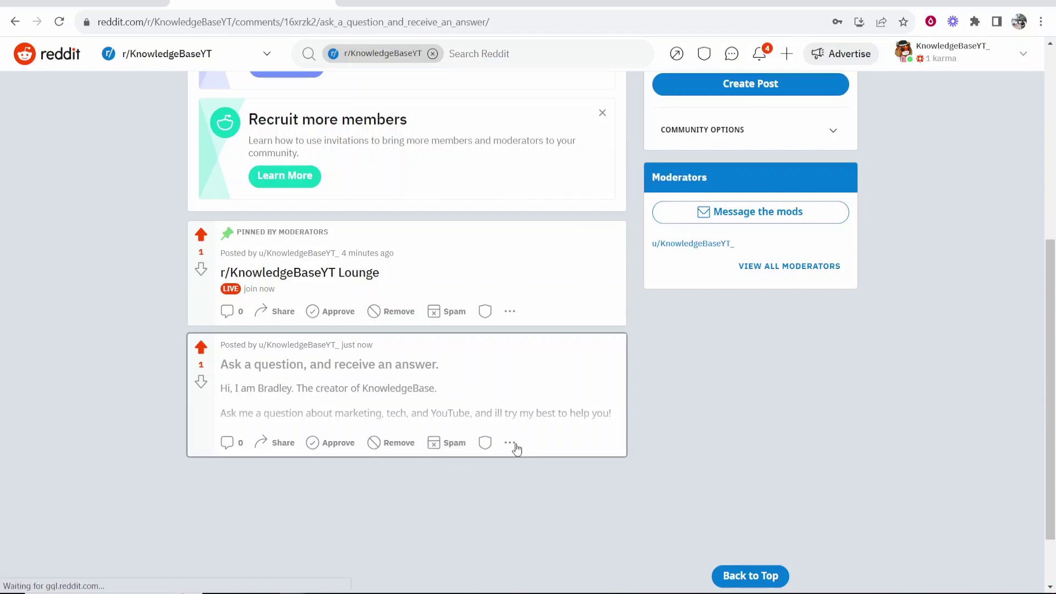
click(479, 242)
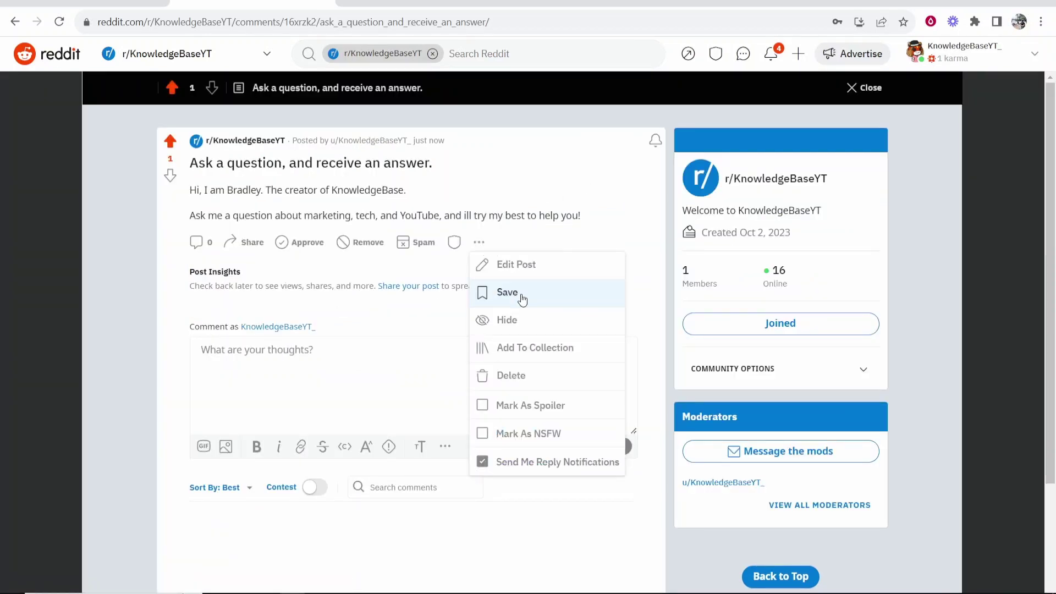
click(520, 294)
key(Escape)
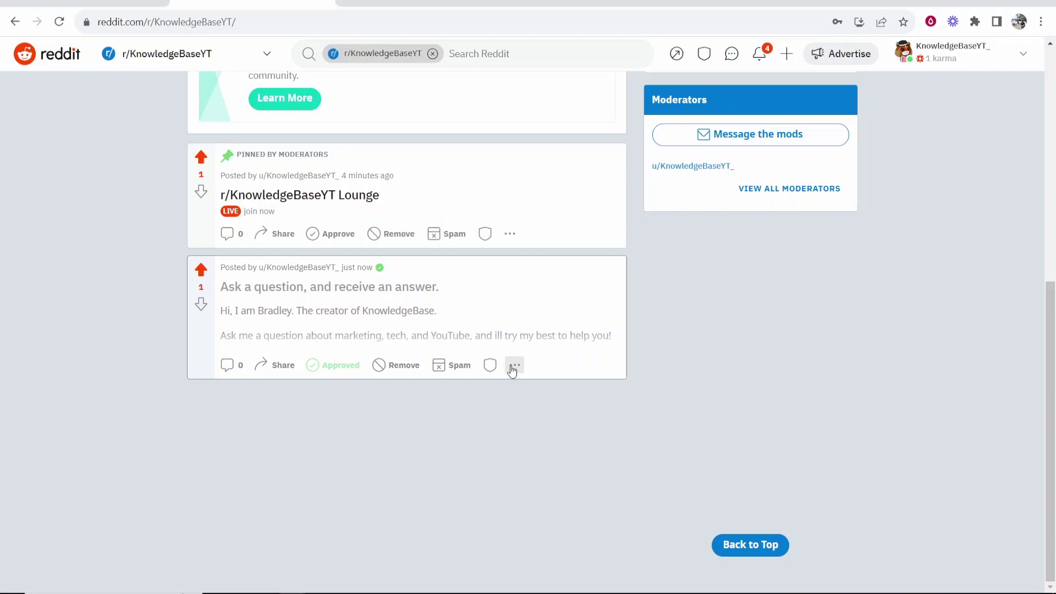
- From the post's ... menu choose Add To Collection to start the 'Intro' collection
click(512, 371)
click(559, 474)
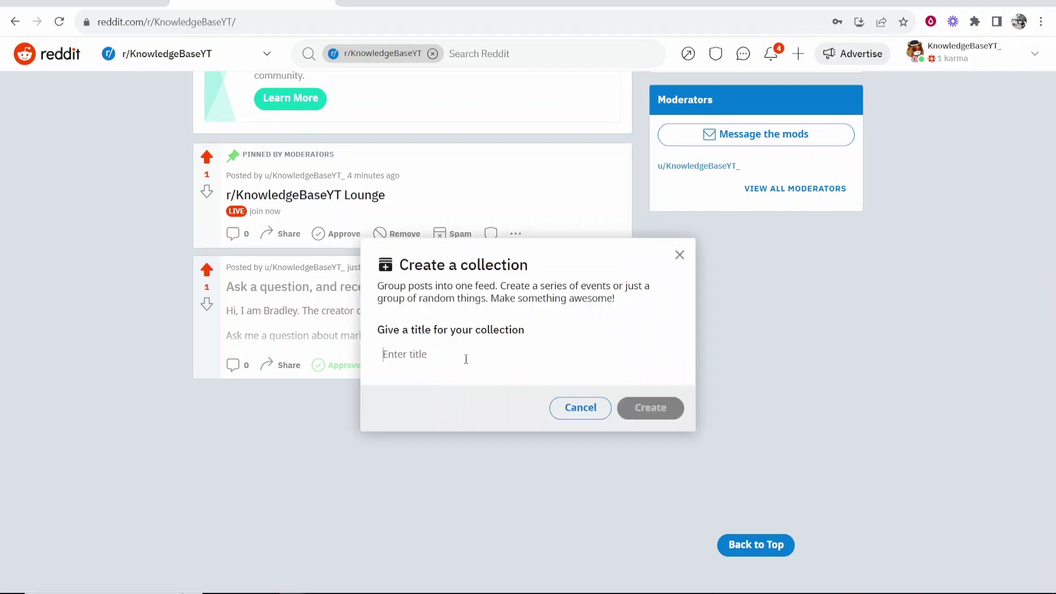
text(Intro)
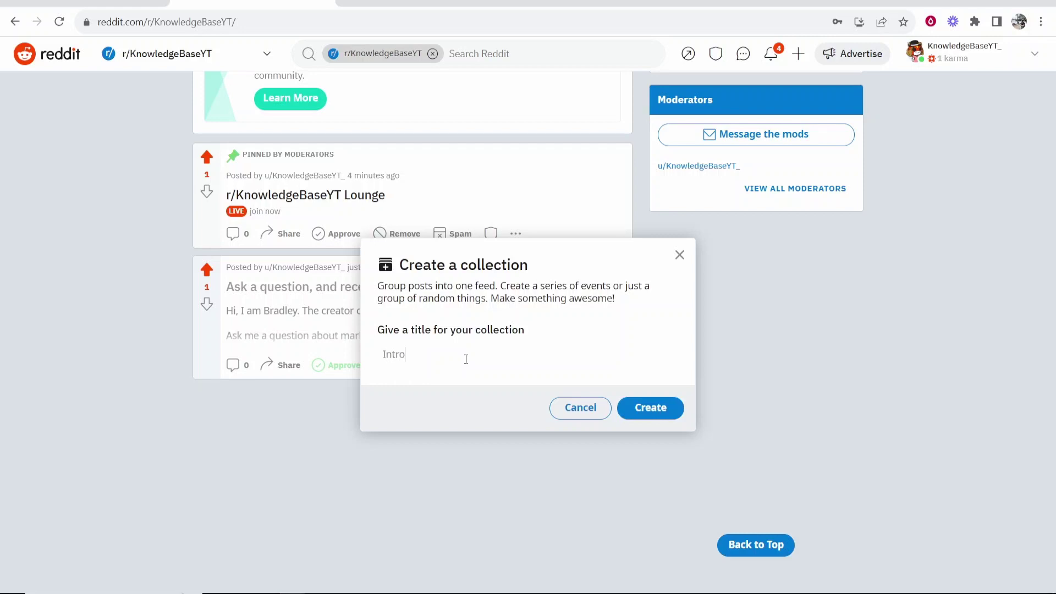
click(667, 413)
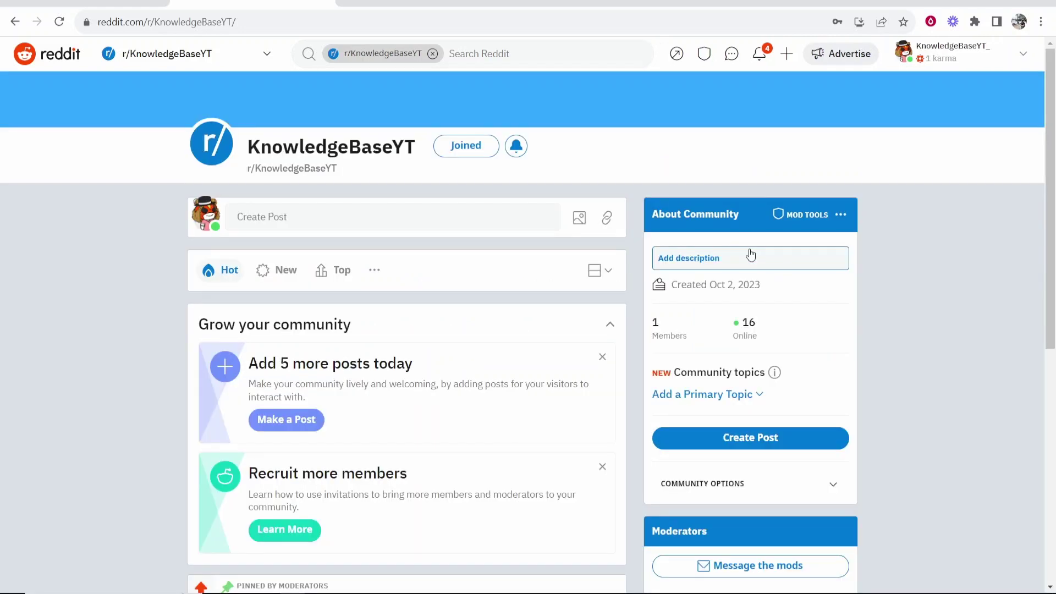